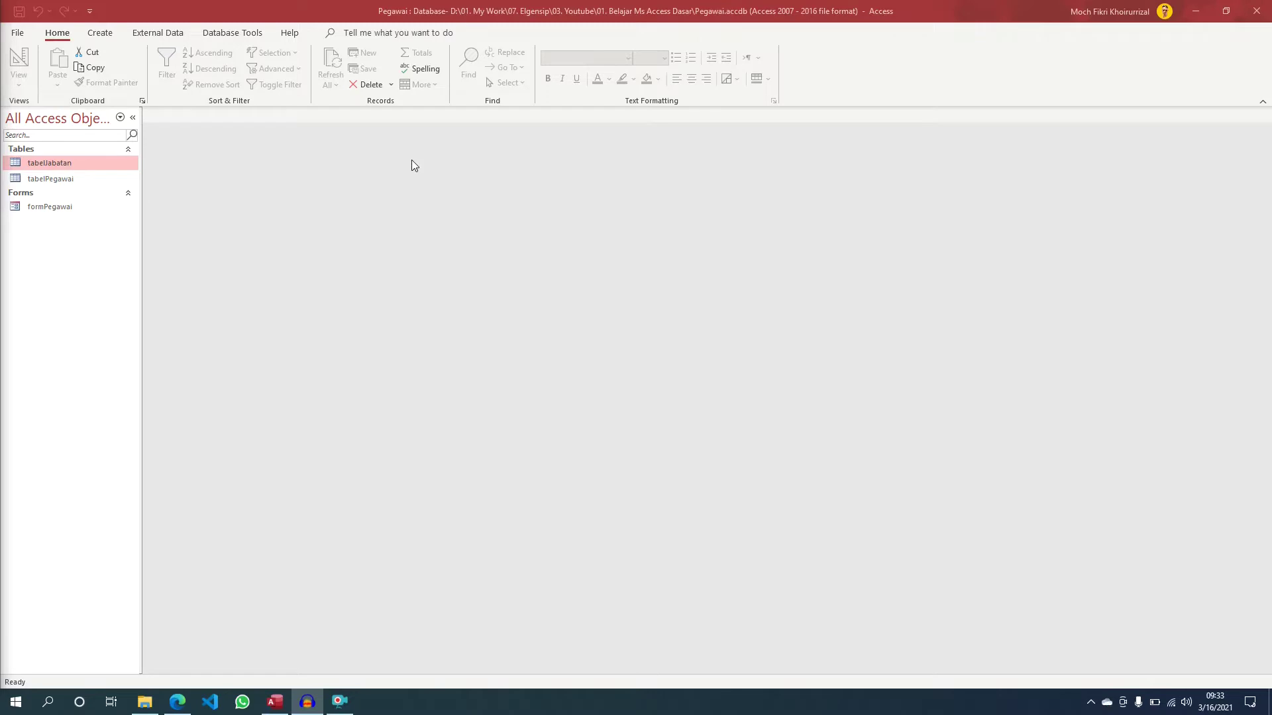
Review the records in tabelPegawai and tabelJabatan, and close both tables.
double_click(71, 179)
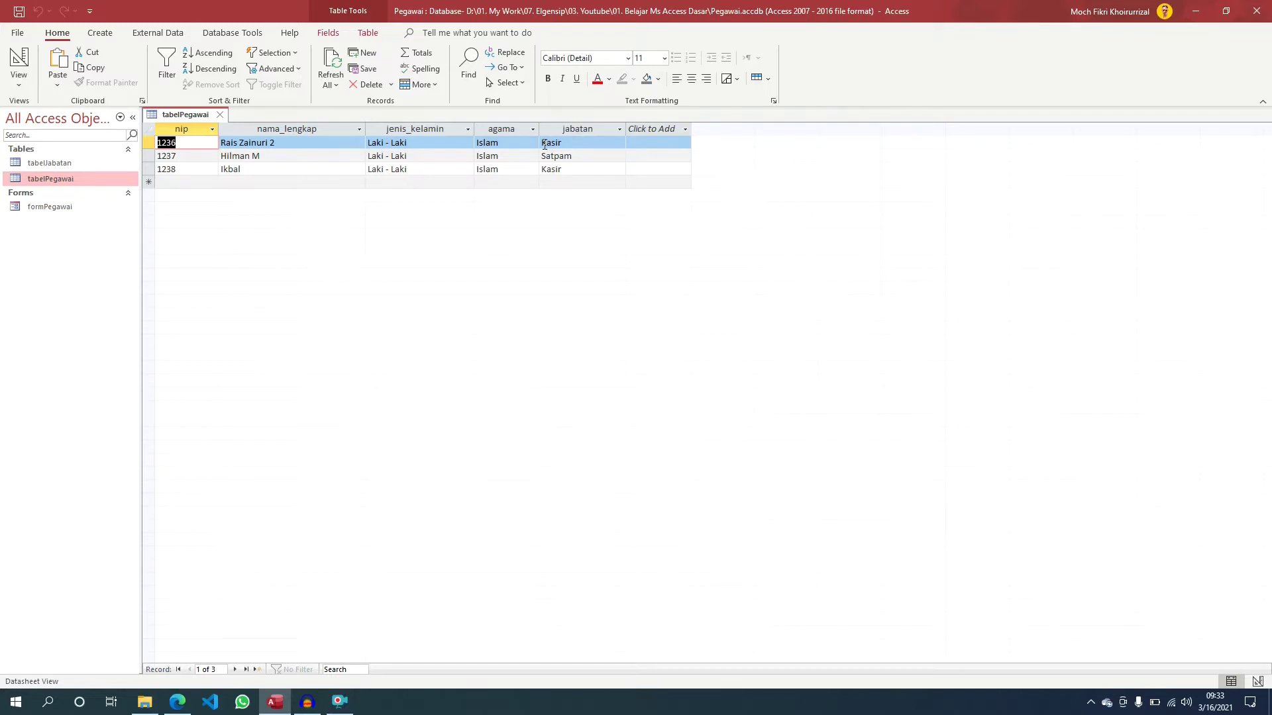
double_click(50, 163)
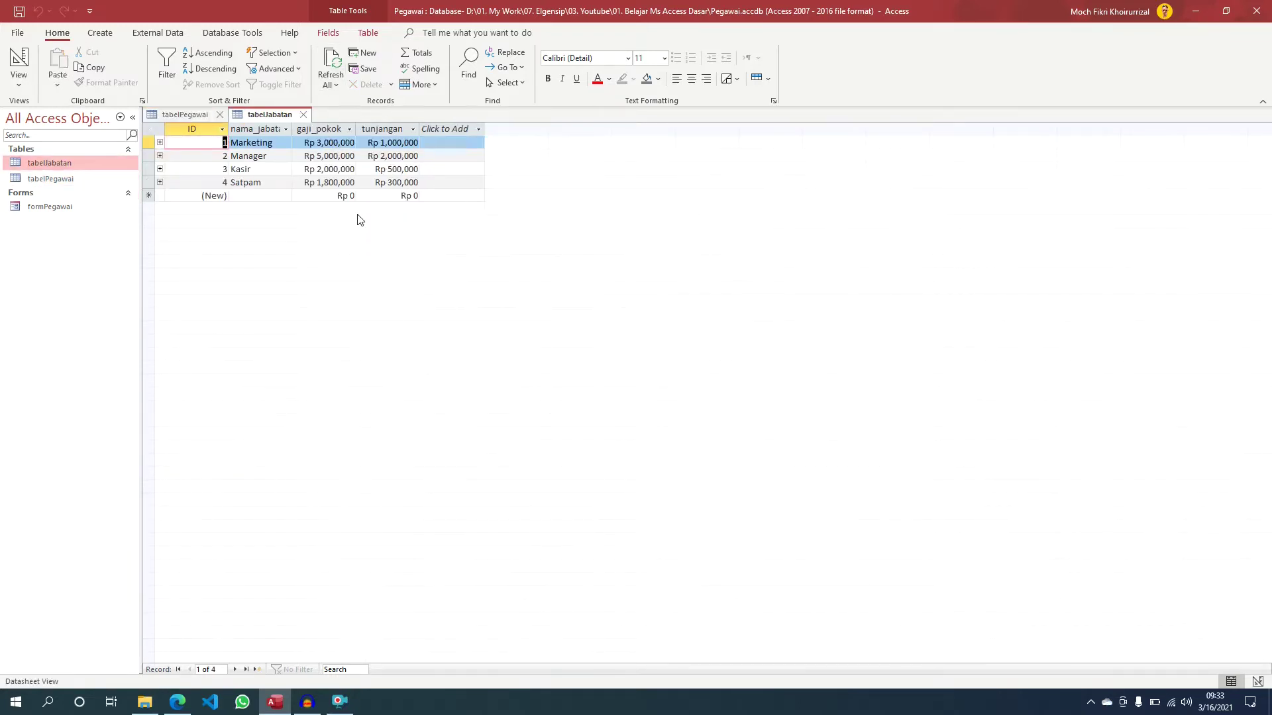
click(187, 116)
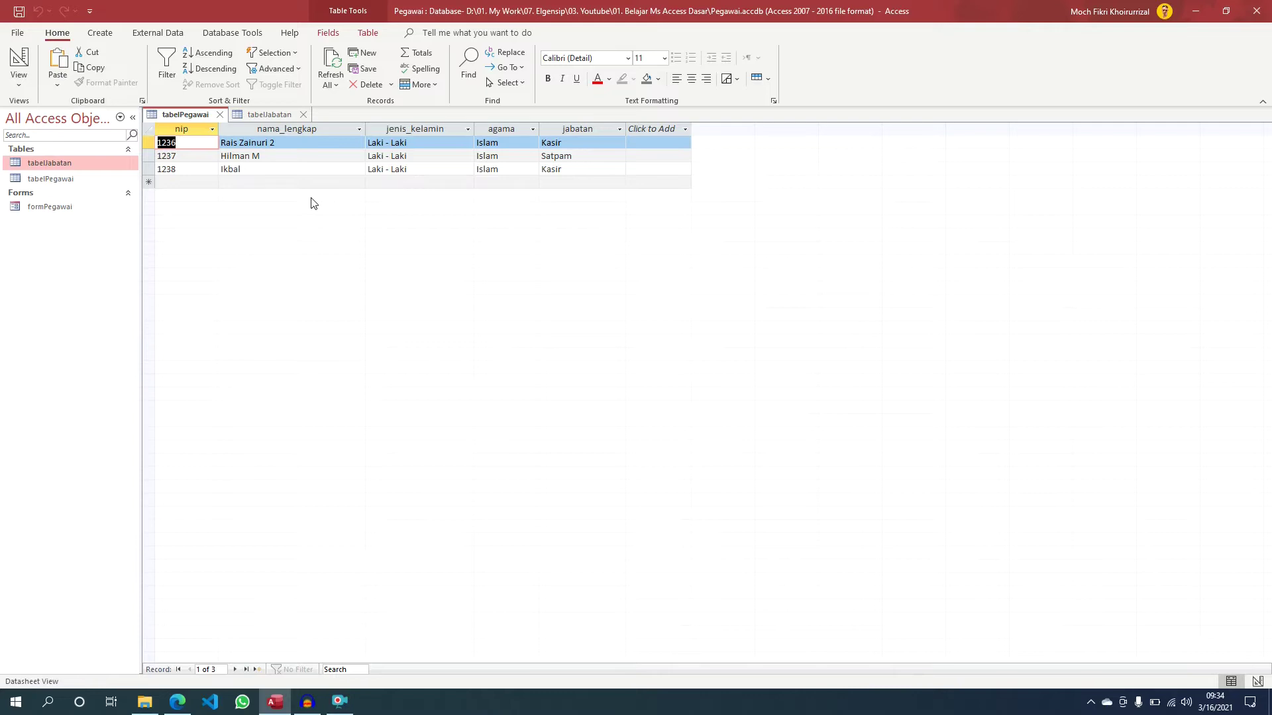
click(251, 114)
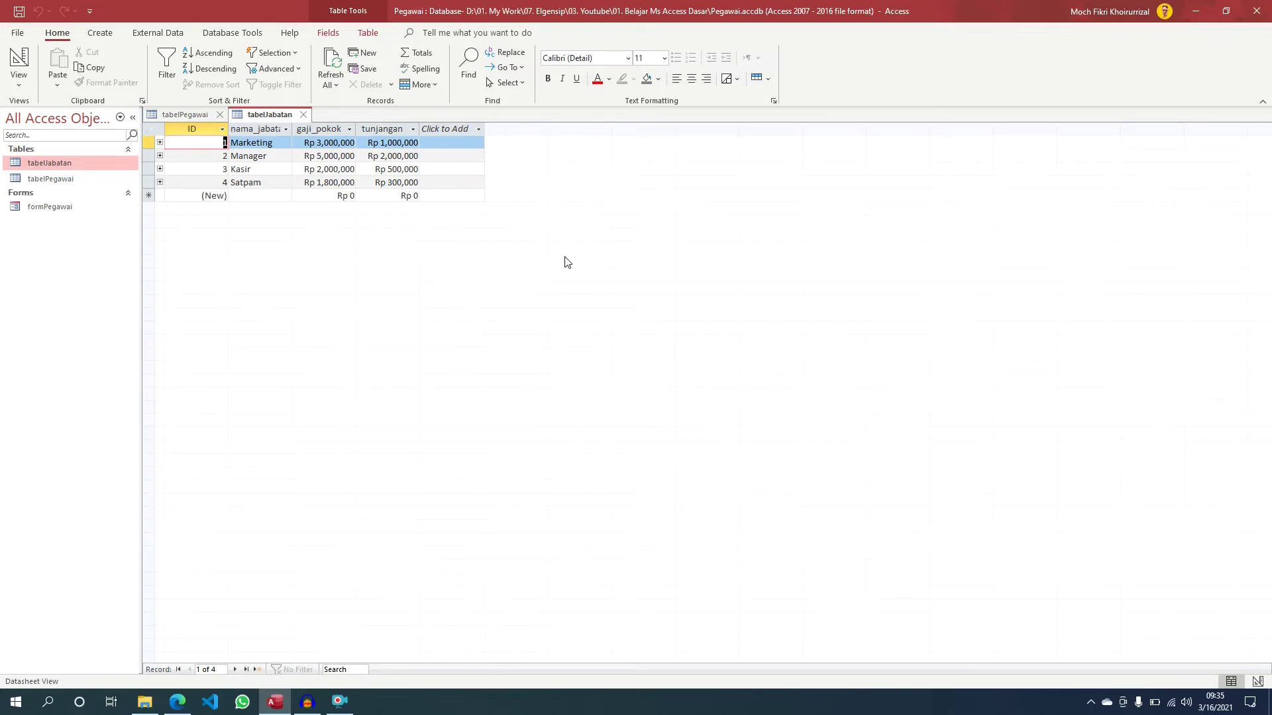
click(220, 114)
click(220, 116)
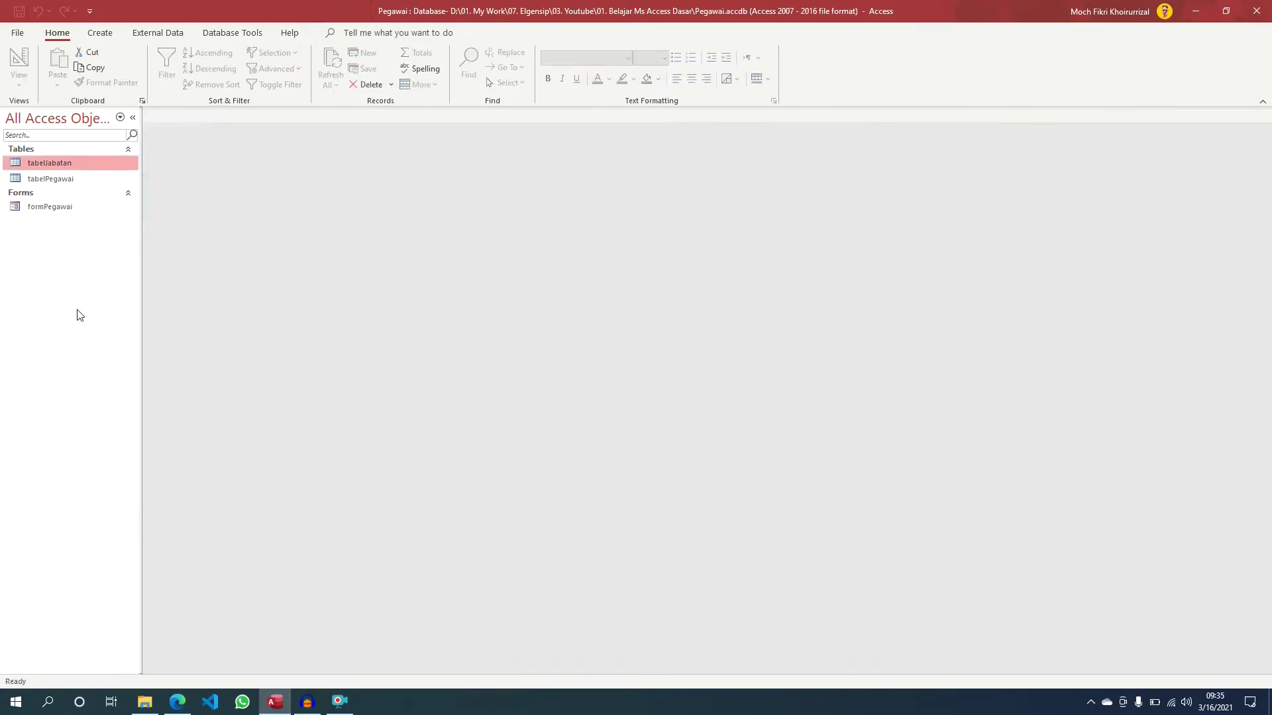
Create a new query in design view and add tabelPegawai and tabelJabatan to it.
click(101, 34)
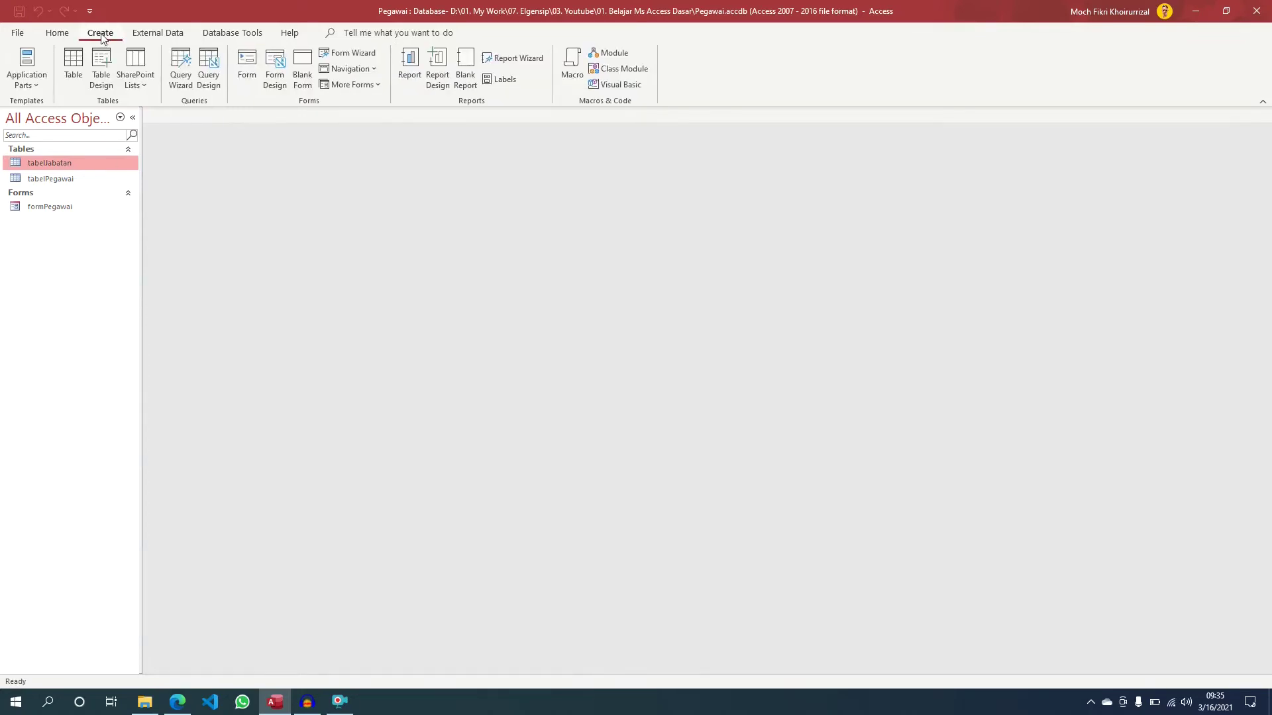
click(181, 73)
click(785, 188)
click(209, 75)
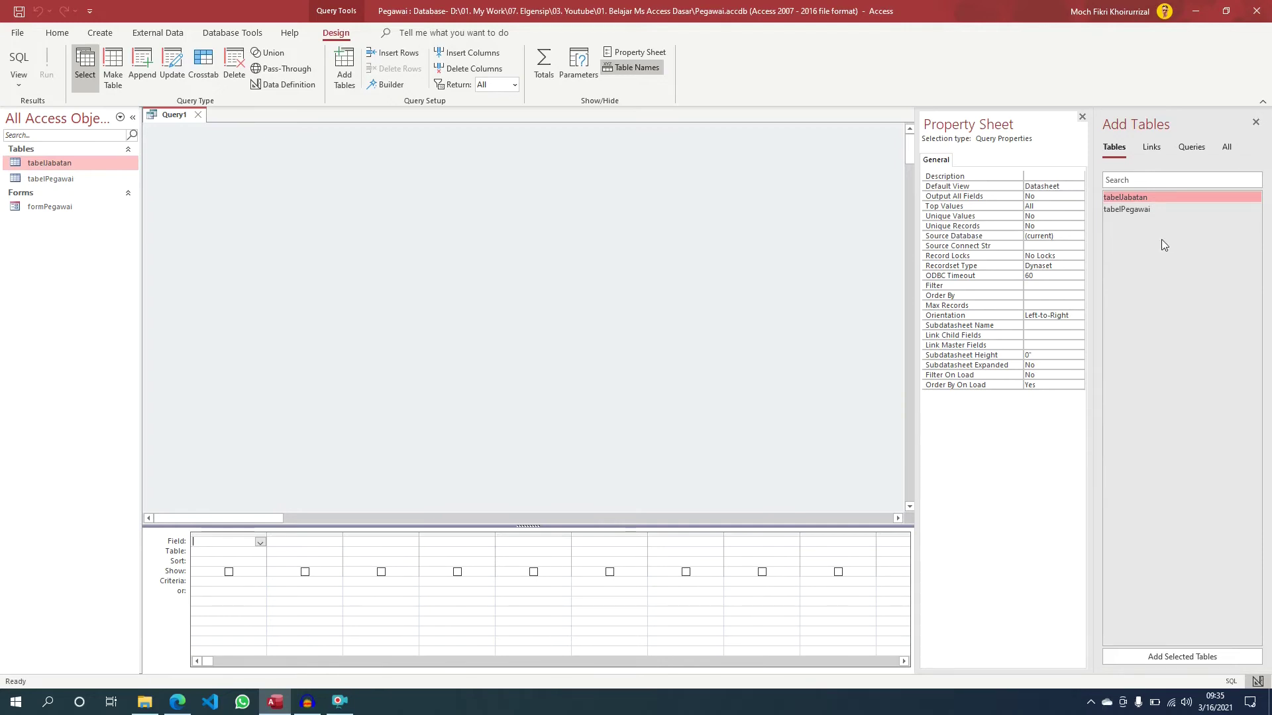
double_click(1138, 208)
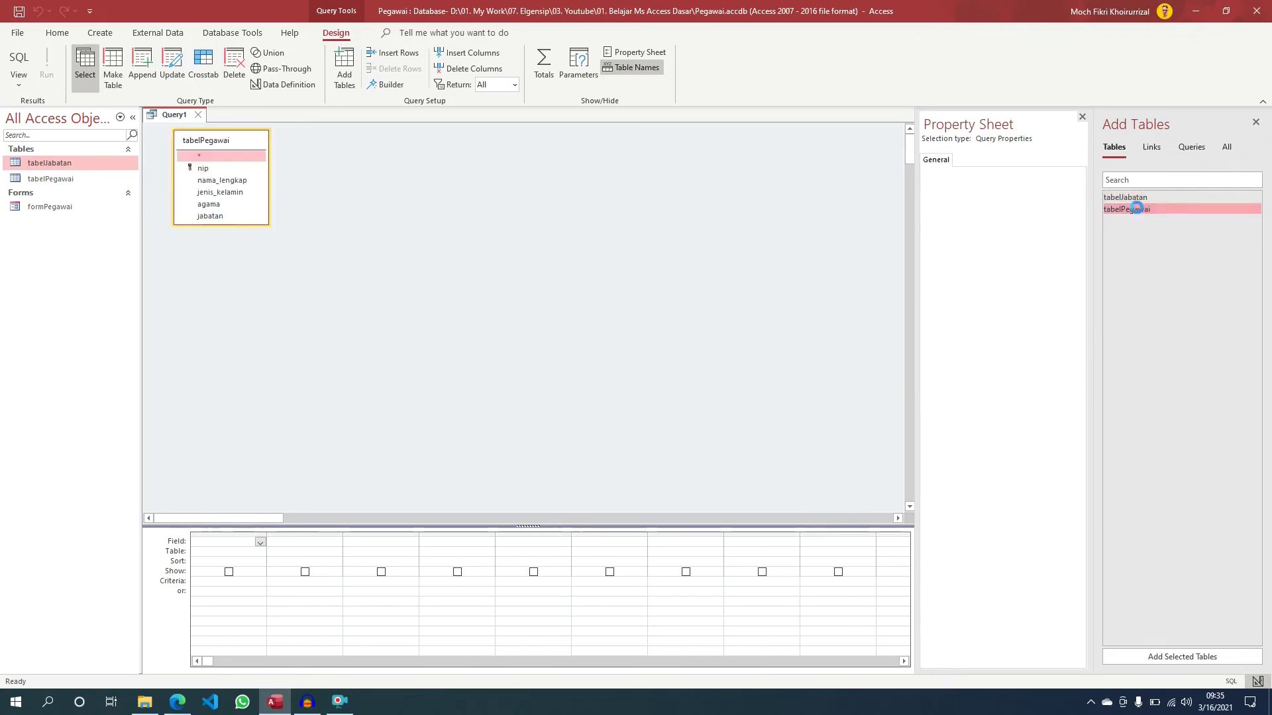
double_click(1145, 196)
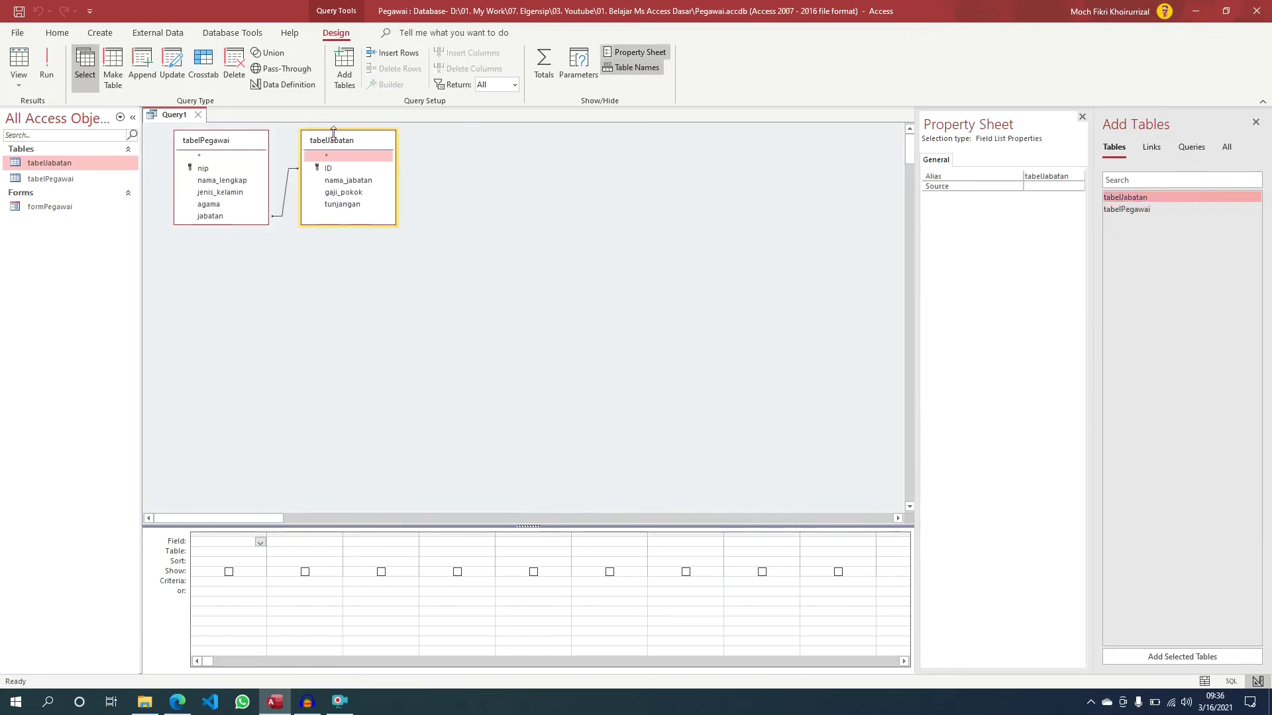
Space the tabelPegawai and tabelJabatan field lists apart in the query design and slightly enlarge the tabelPegawai list.
drag(334, 140, 481, 173)
drag(241, 150, 249, 173)
mouse_move(269, 248)
mouse_down()
mouse_move(284, 270)
mouse_move(289, 257)
mouse_up()
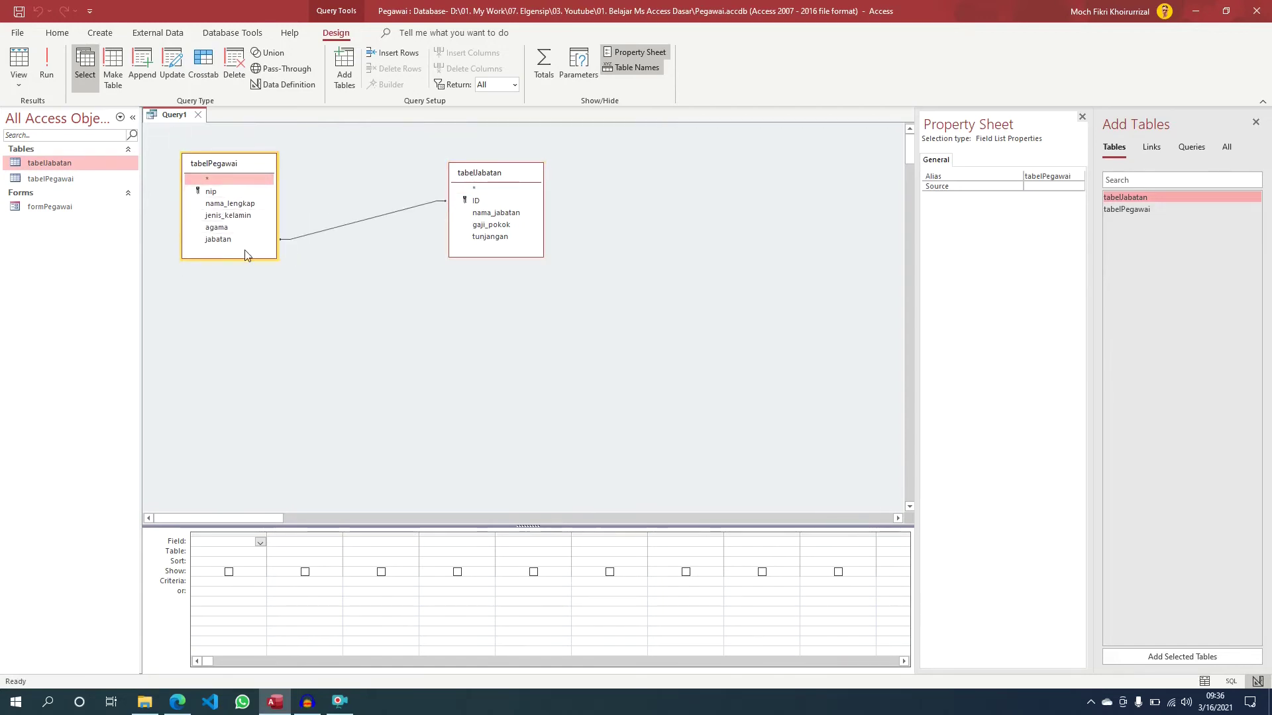
Add nip, nama_lengkap, jenis_kelamin, agama and jabatan from tabelPegawai, plus gaji_pokok and tunjangan from tabelJabatan, to the query grid.
click(217, 192)
double_click(217, 192)
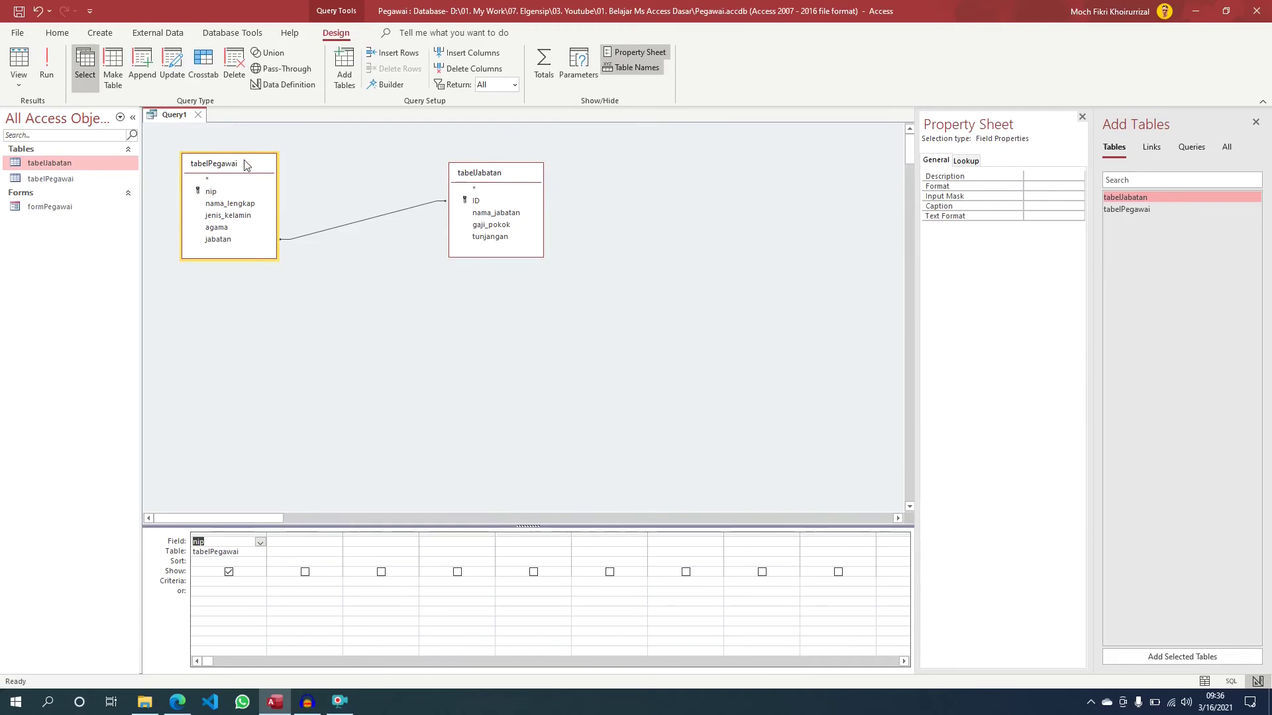
click(242, 203)
click(247, 192)
double_click(223, 210)
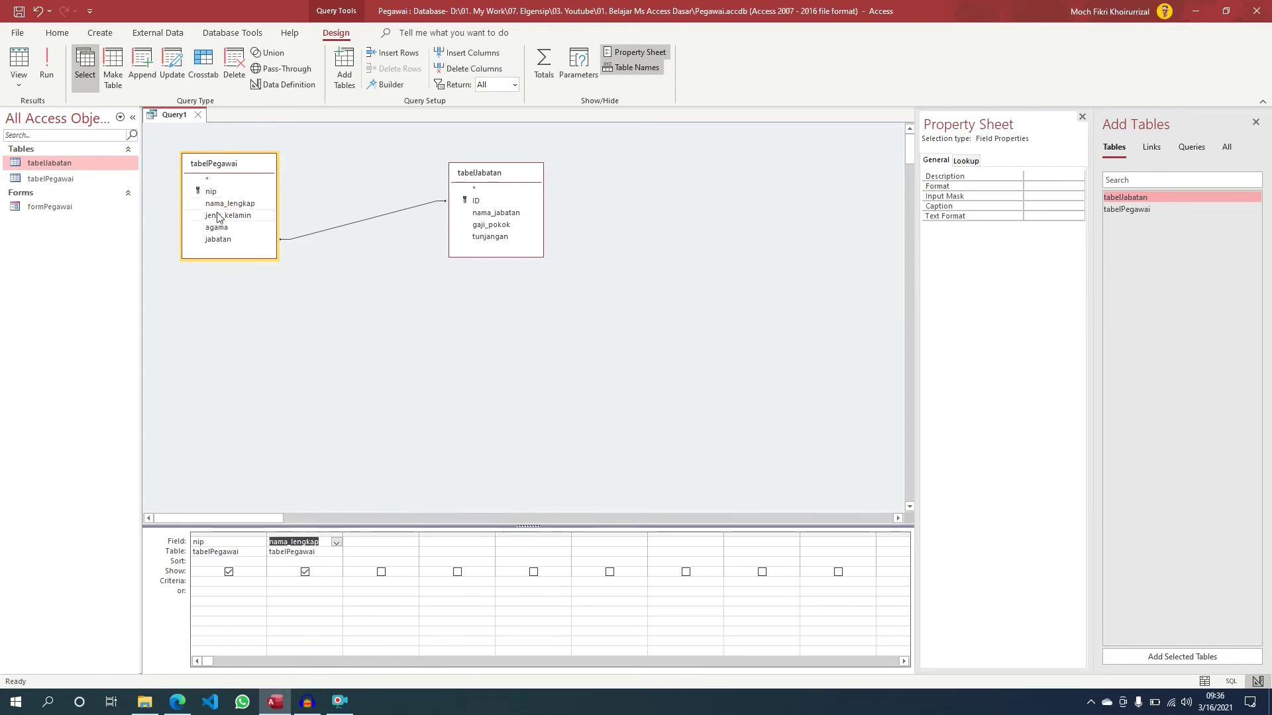
double_click(222, 217)
click(220, 229)
double_click(218, 228)
double_click(219, 239)
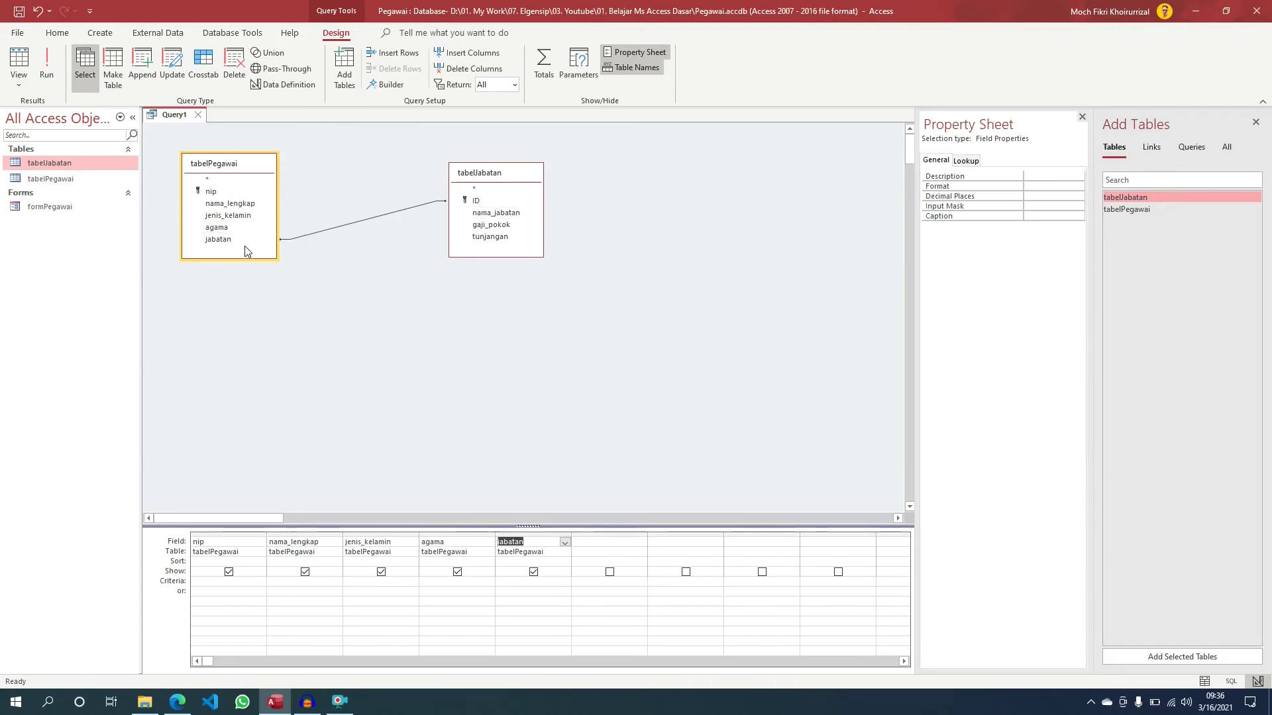
double_click(491, 225)
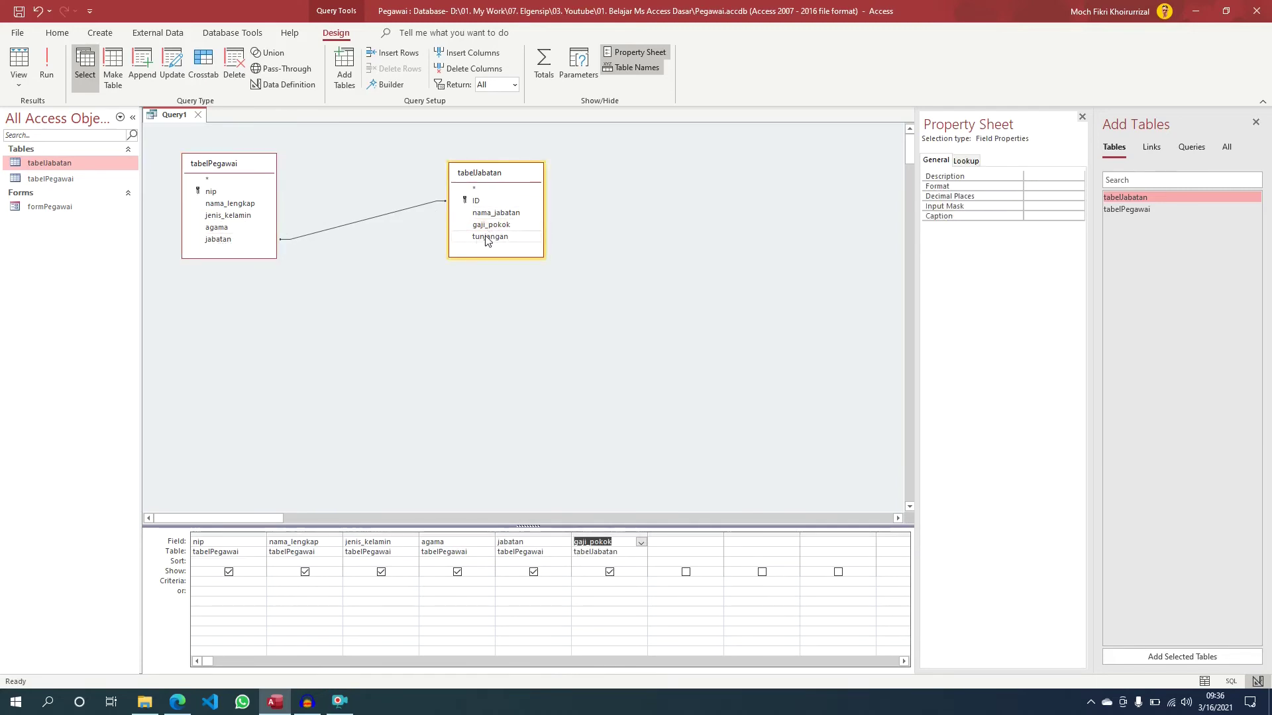
double_click(483, 238)
Save the query as queryPegawai and open it in datasheet view.
key(ctrl+s)
text(query)
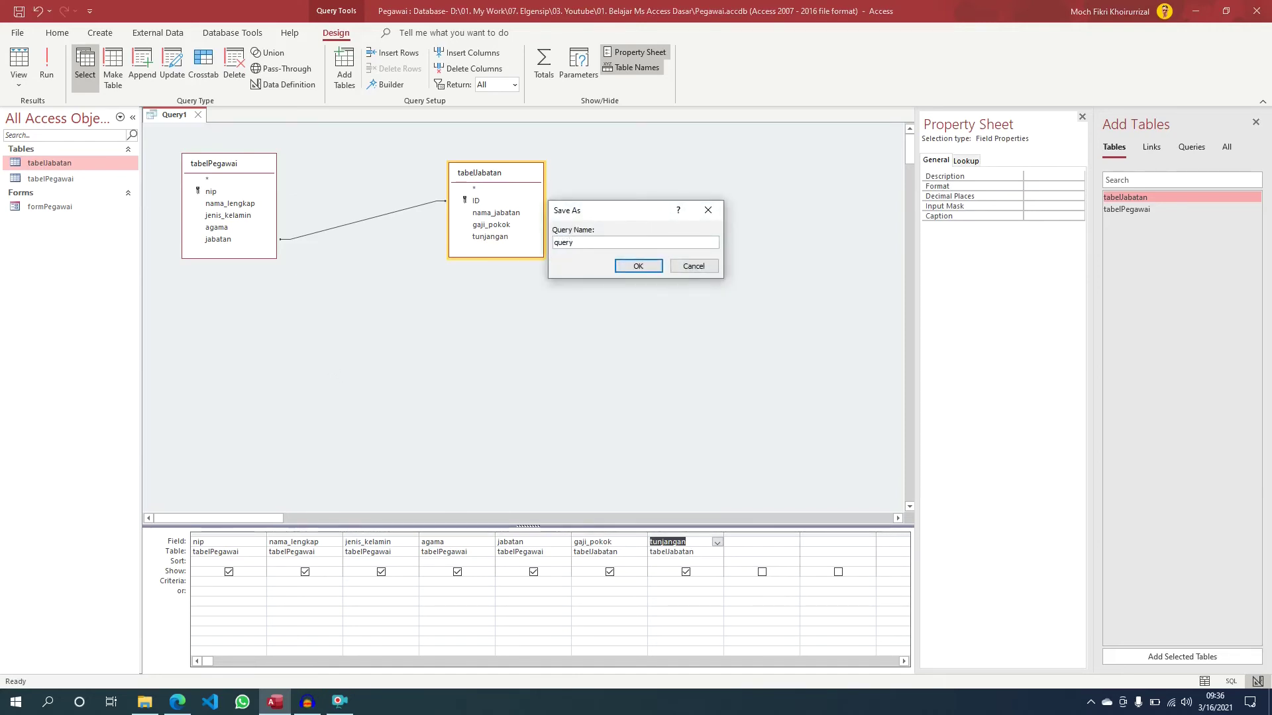
text(Pegawai)
click(639, 266)
double_click(57, 209)
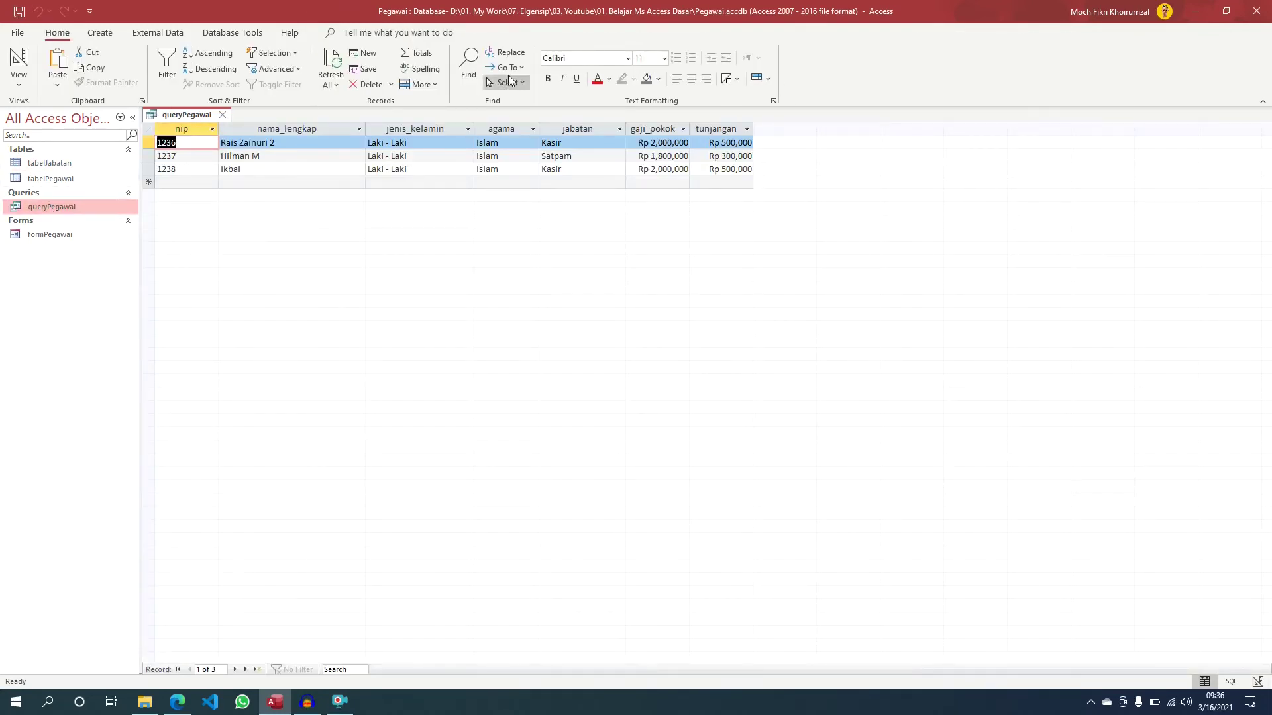
Open tabelJabatan and tabelPegawai and compare their columns with the combined data in queryPegawai.
click(61, 164)
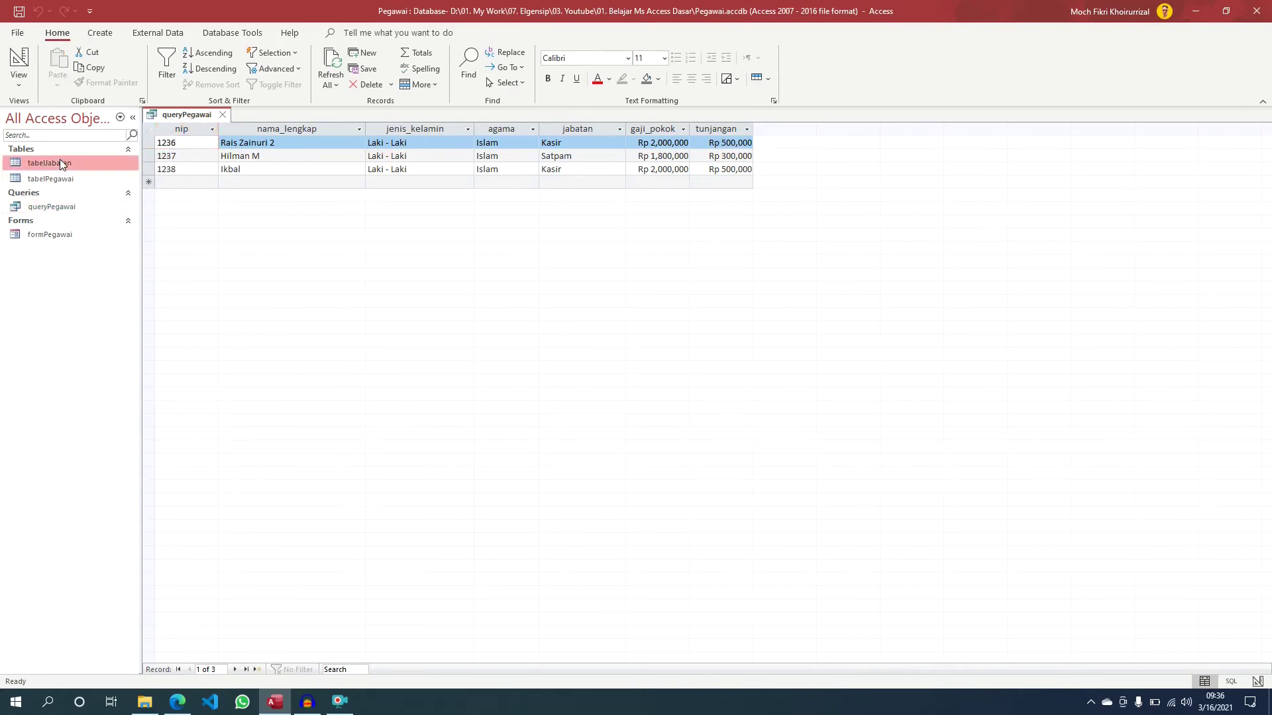
double_click(61, 163)
double_click(50, 179)
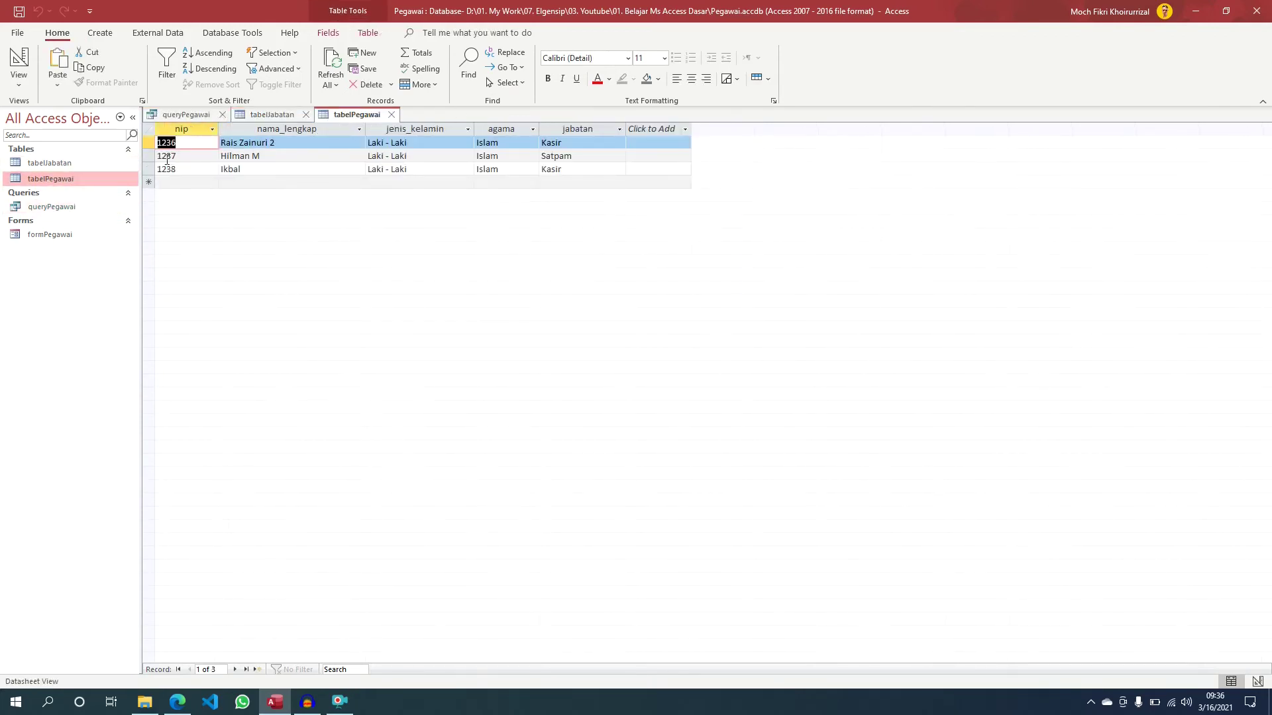
click(278, 116)
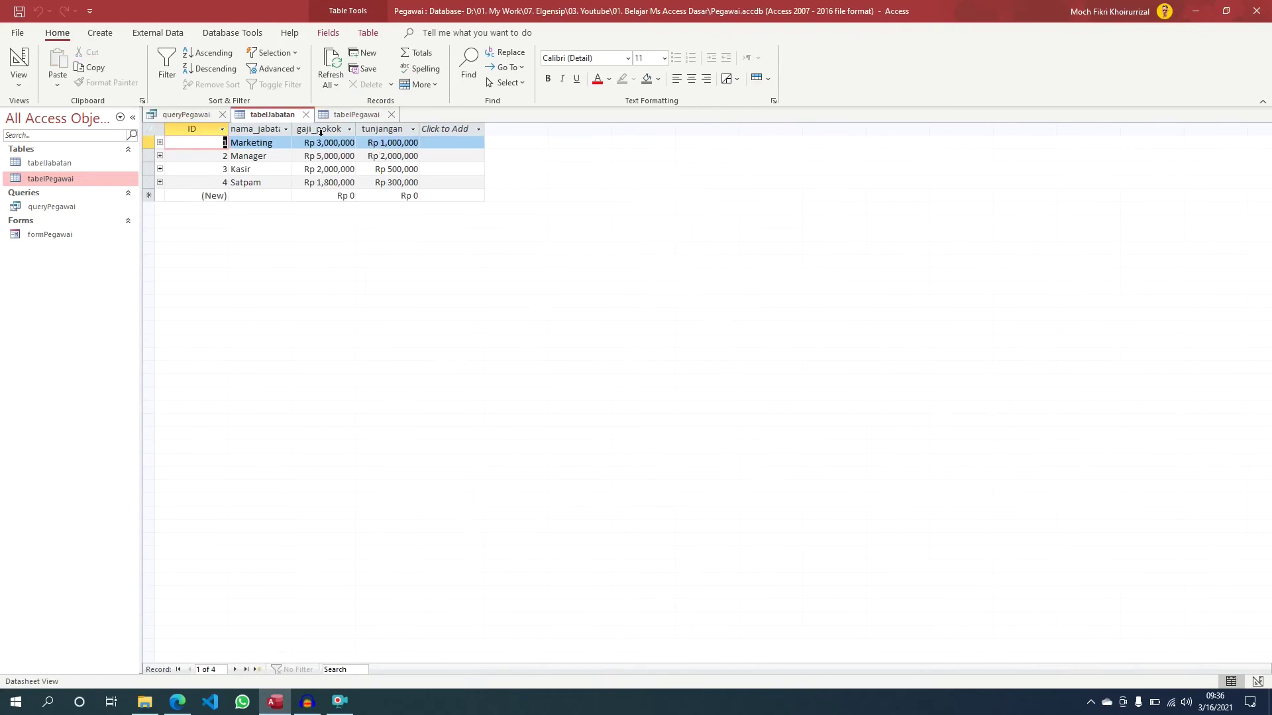
click(172, 114)
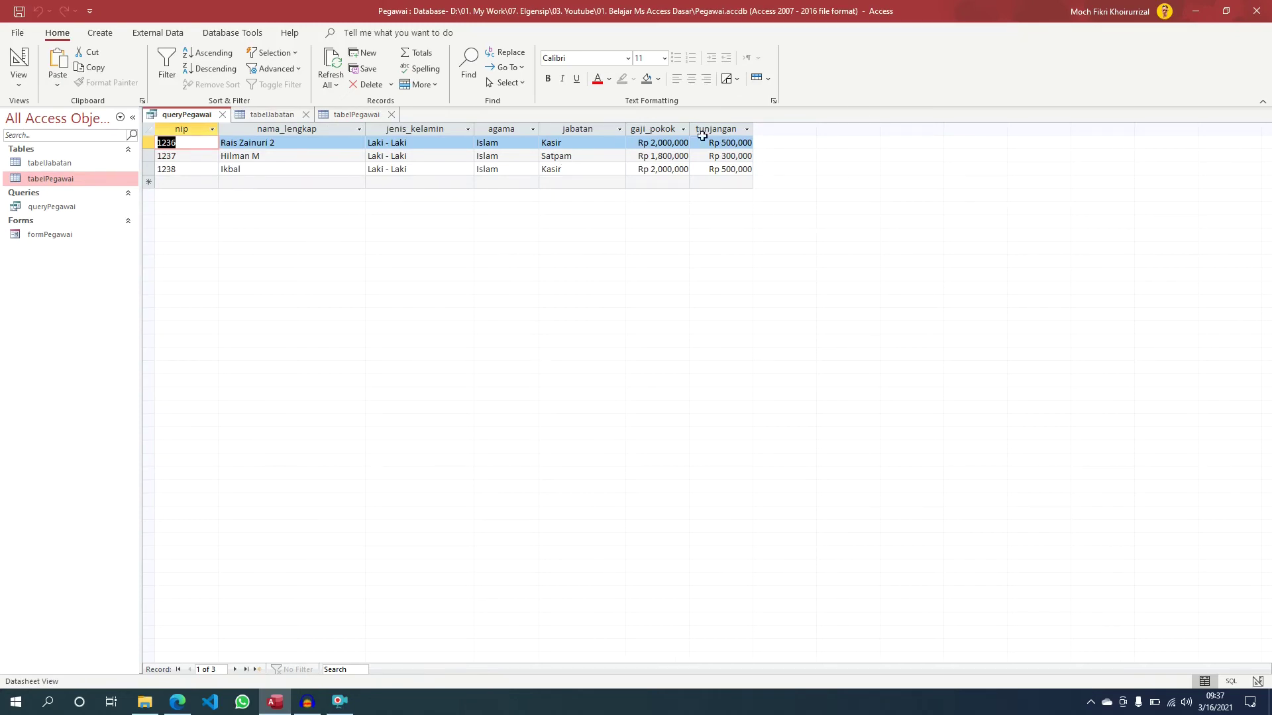
click(275, 120)
click(351, 118)
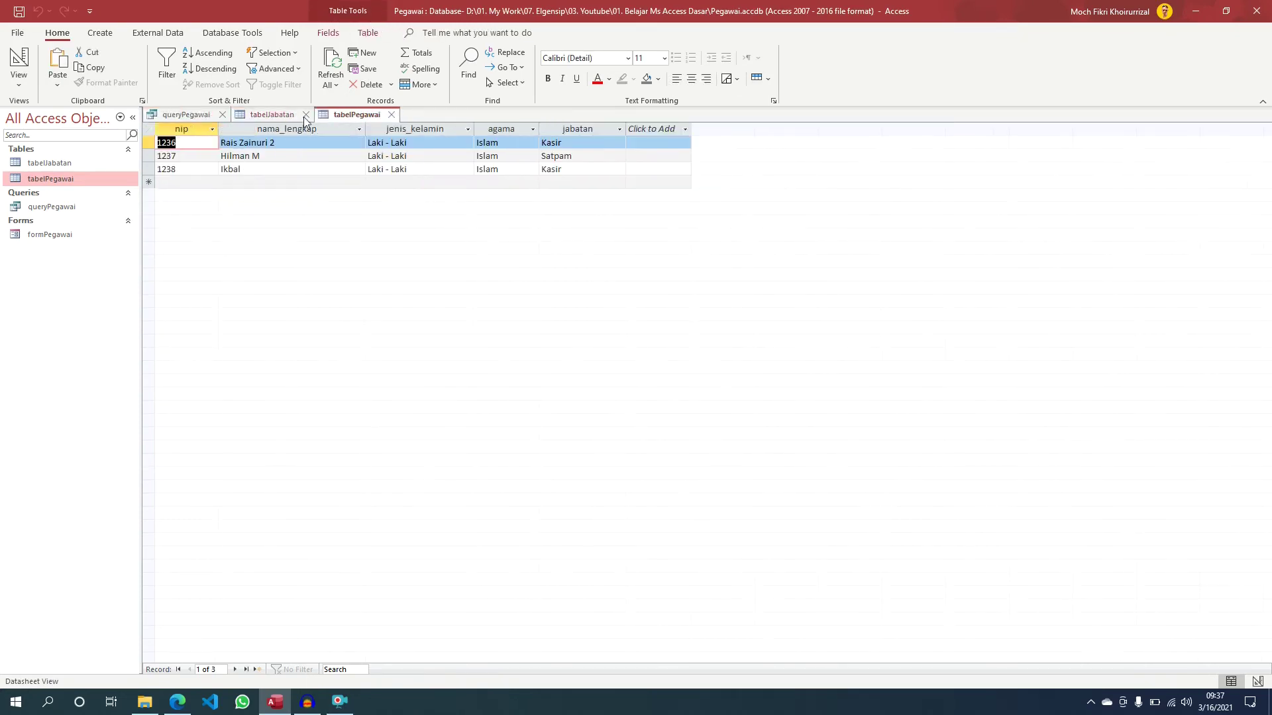
click(272, 117)
click(359, 117)
click(270, 114)
click(326, 114)
click(292, 112)
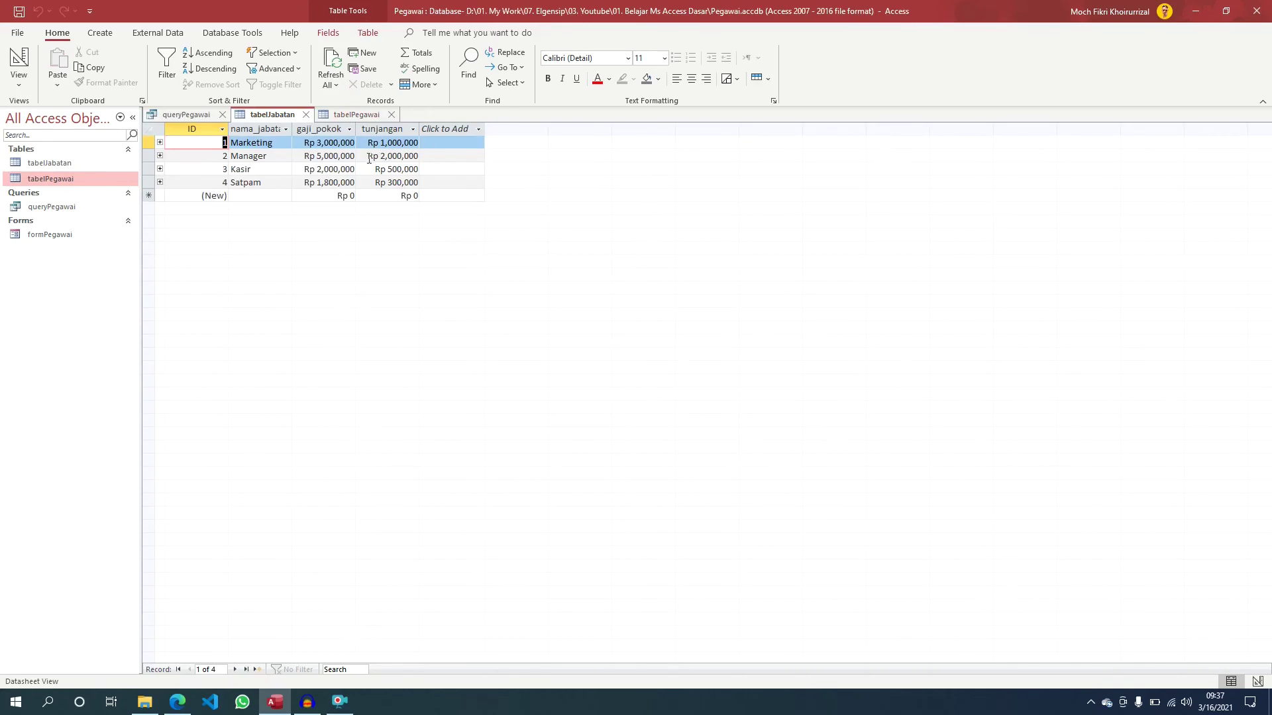
click(354, 114)
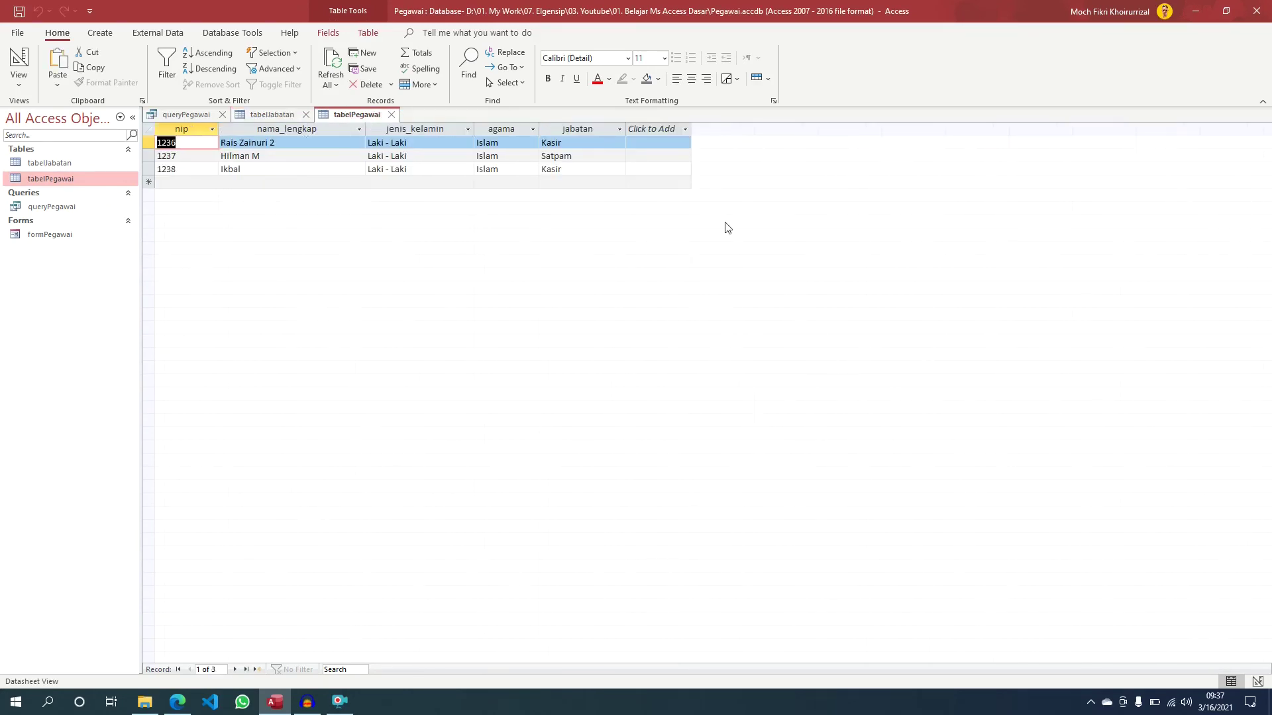
click(187, 117)
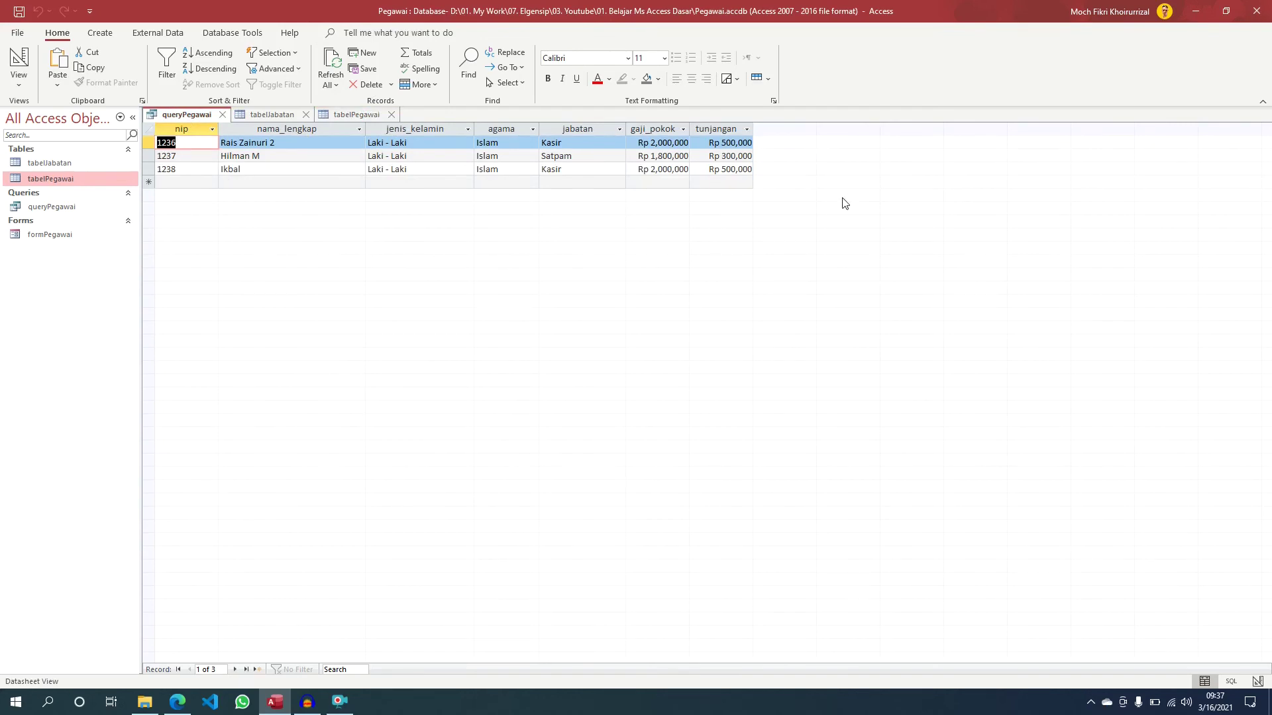